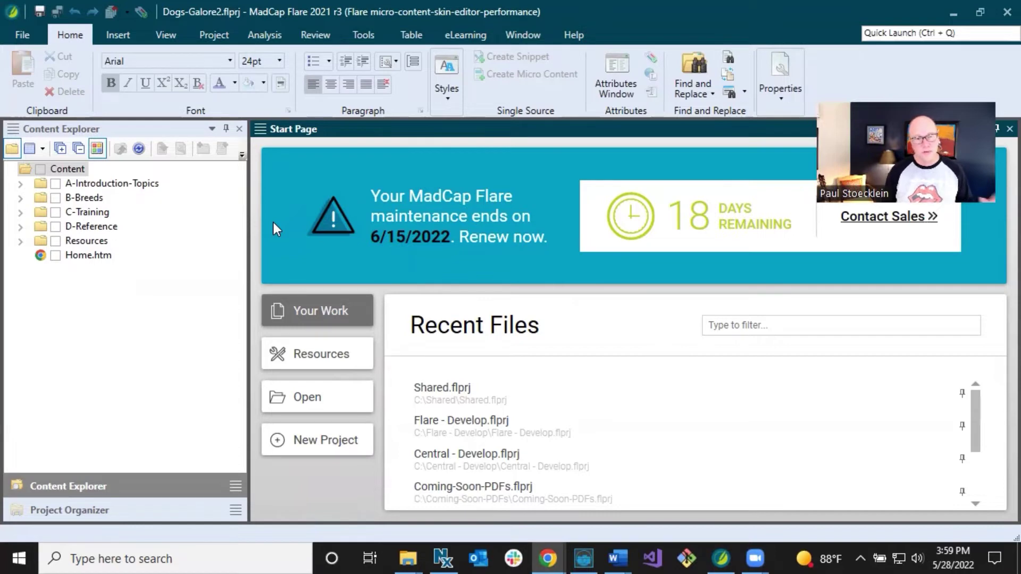
Review the micro content files in Resources > MicroContent in Content Explorer.
click(20, 241)
click(36, 270)
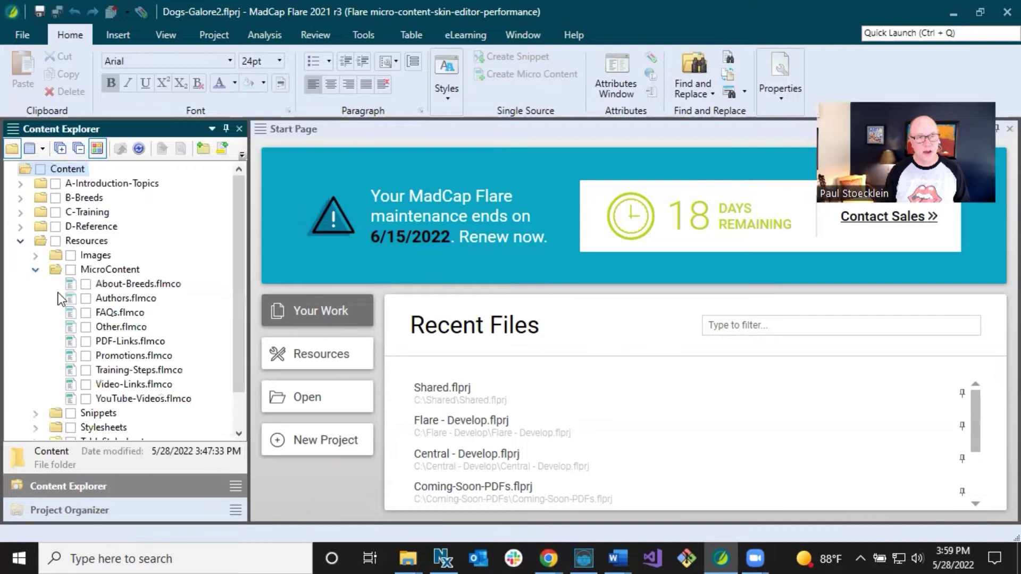
scroll(119, 306, down, 1)
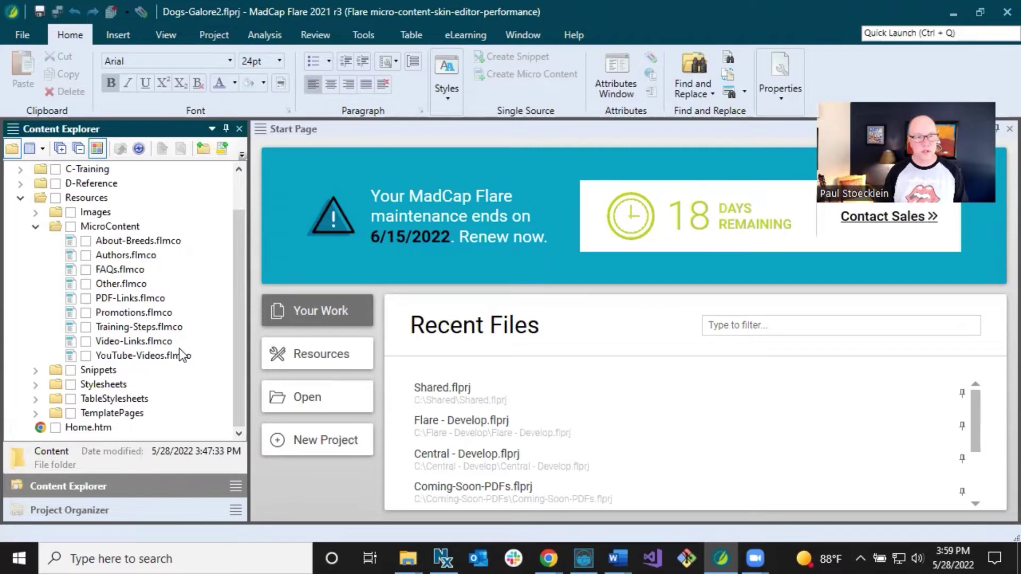
Open First-HTML5-Target from Targets in the Project Organizer.
click(107, 510)
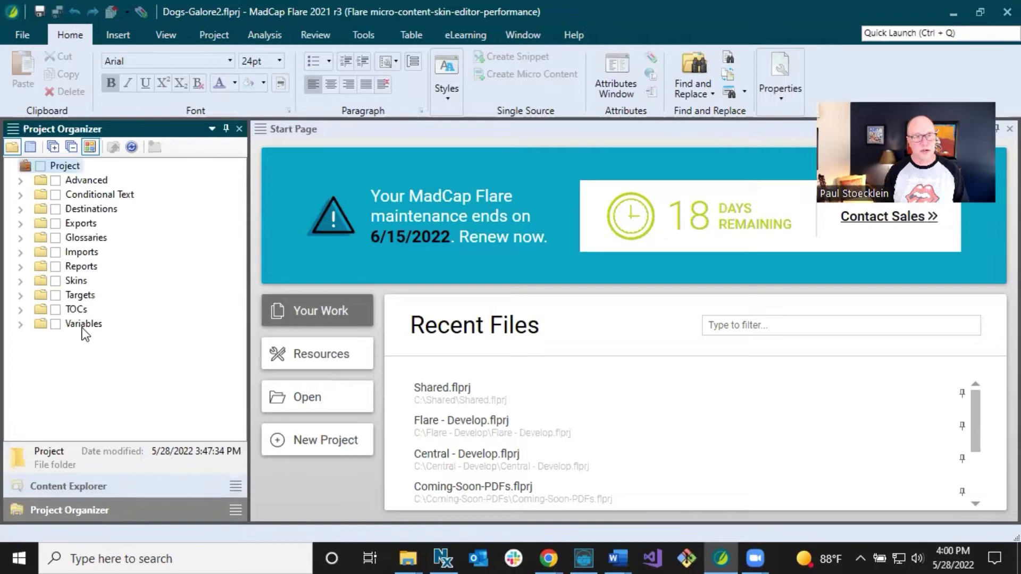
click(22, 296)
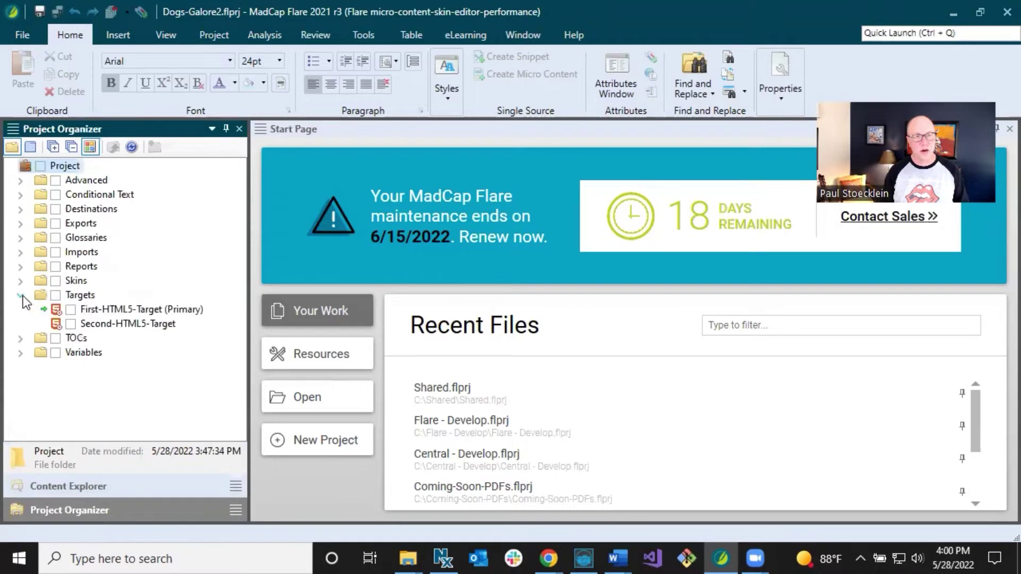
click(118, 309)
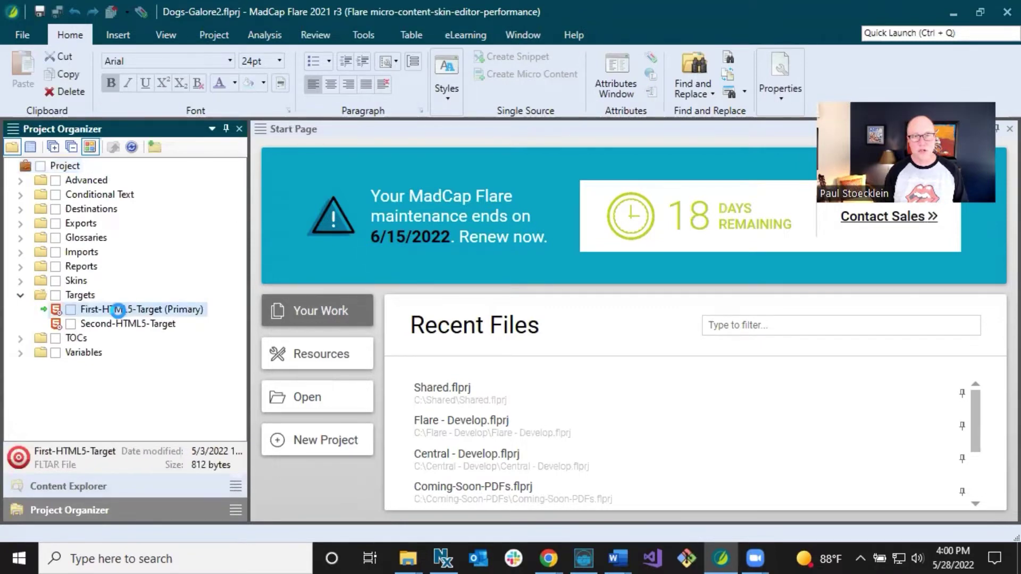
double_click(118, 309)
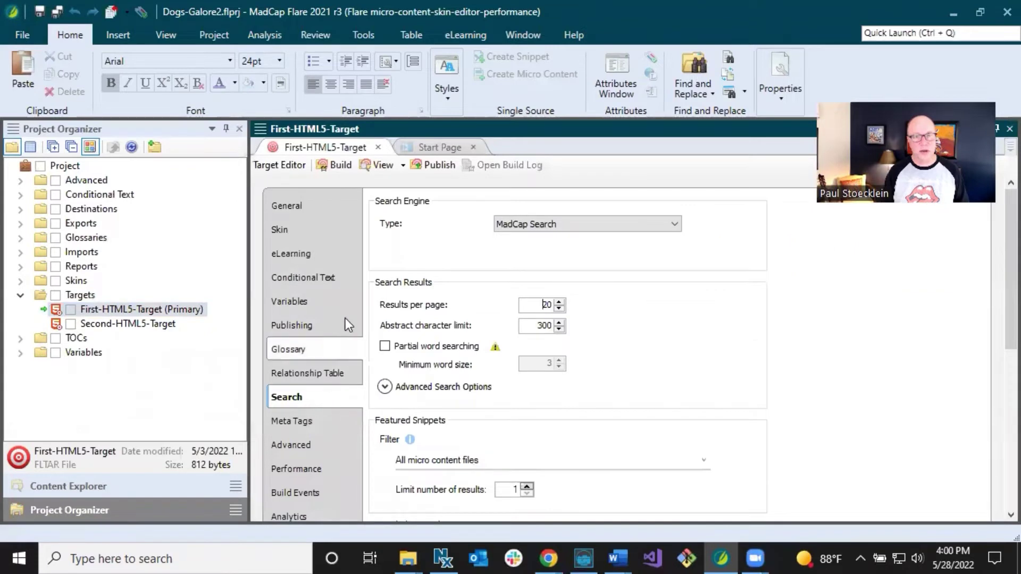
Keep MadCap Search as the engine and scroll to Featured Snippets beside the Content Explorer files.
click(530, 225)
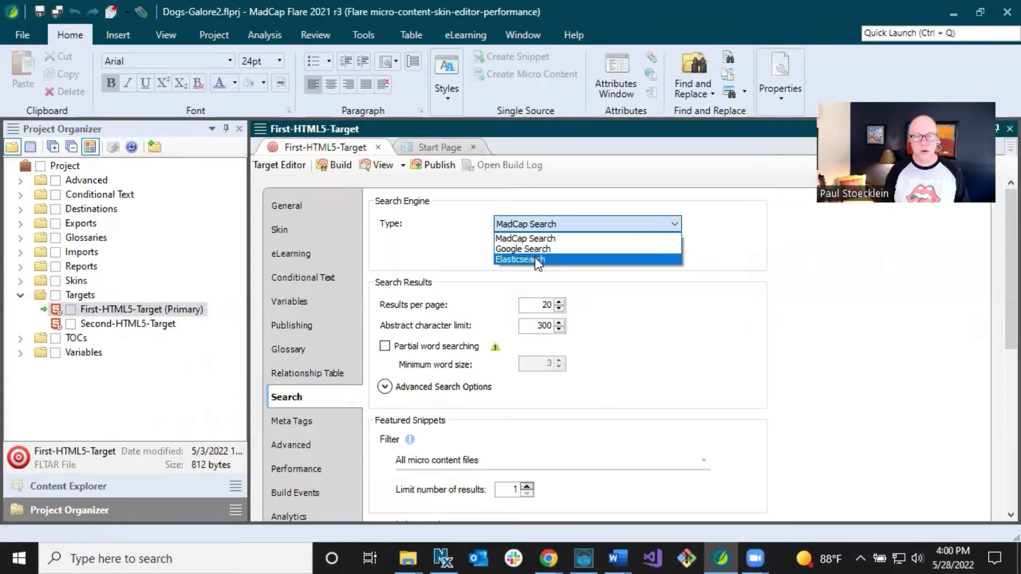
click(463, 224)
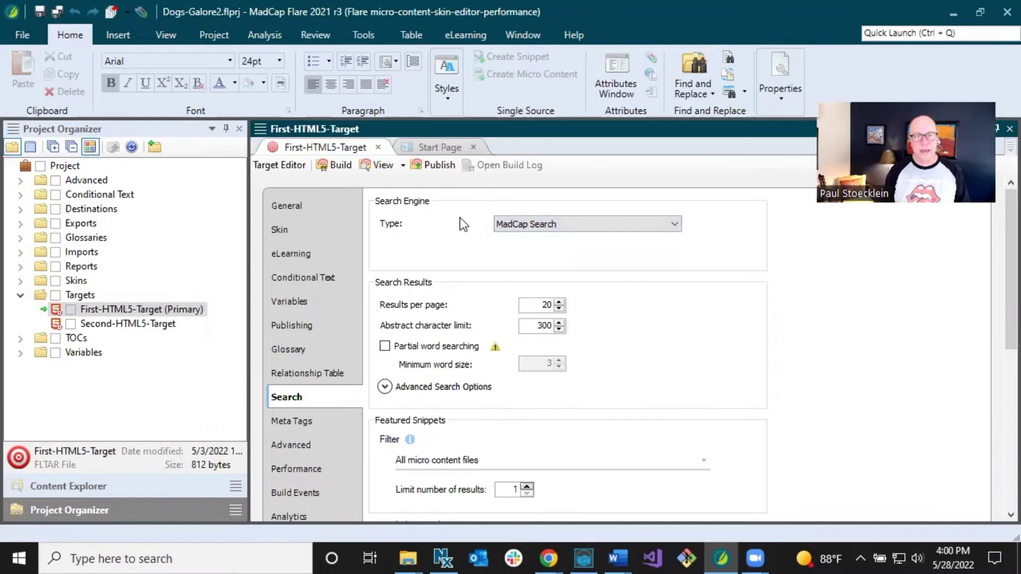
scroll(462, 223, down, 4)
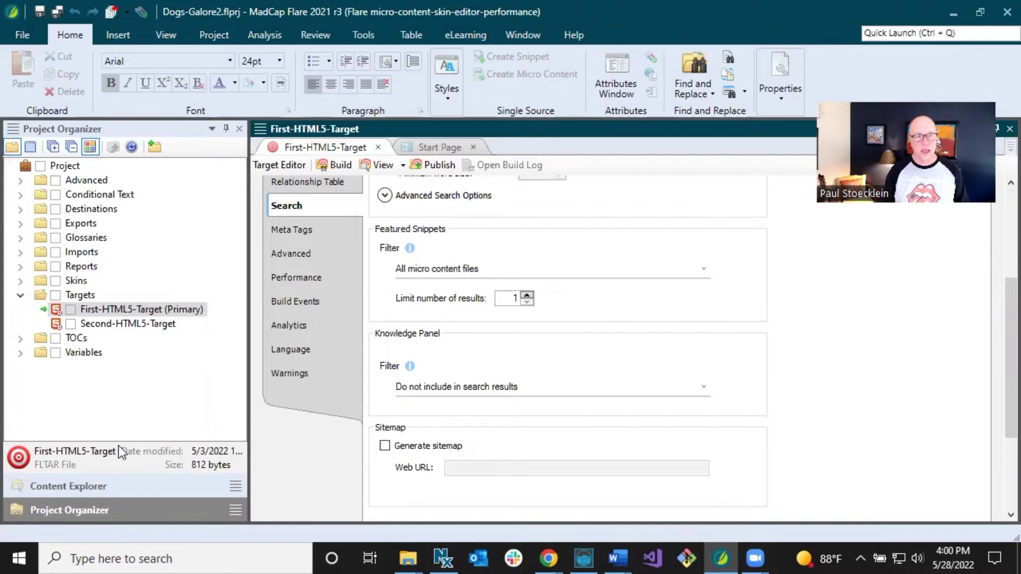
click(101, 486)
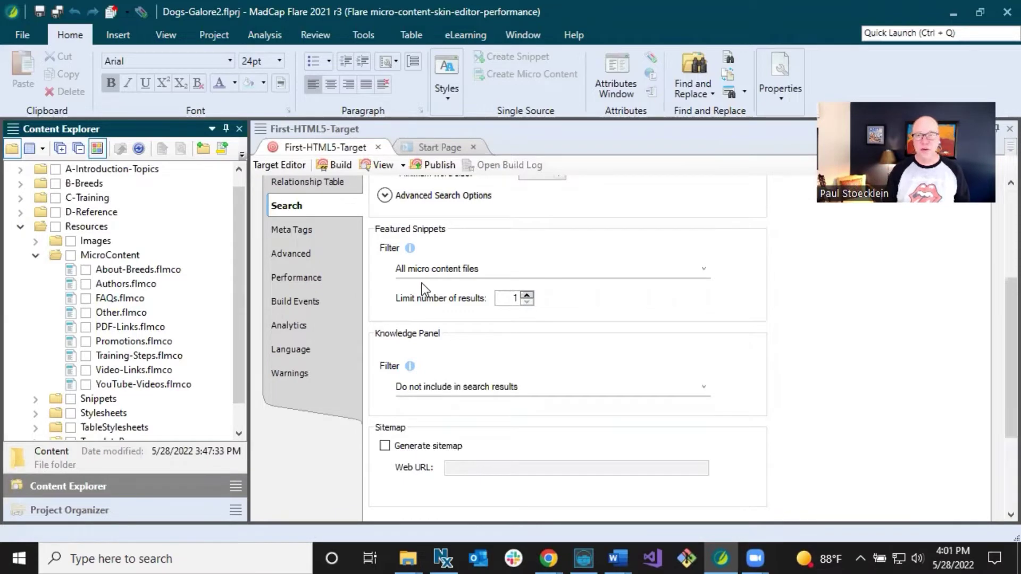
Show the Featured Snippets Filter choices, currently All micro content files.
click(446, 270)
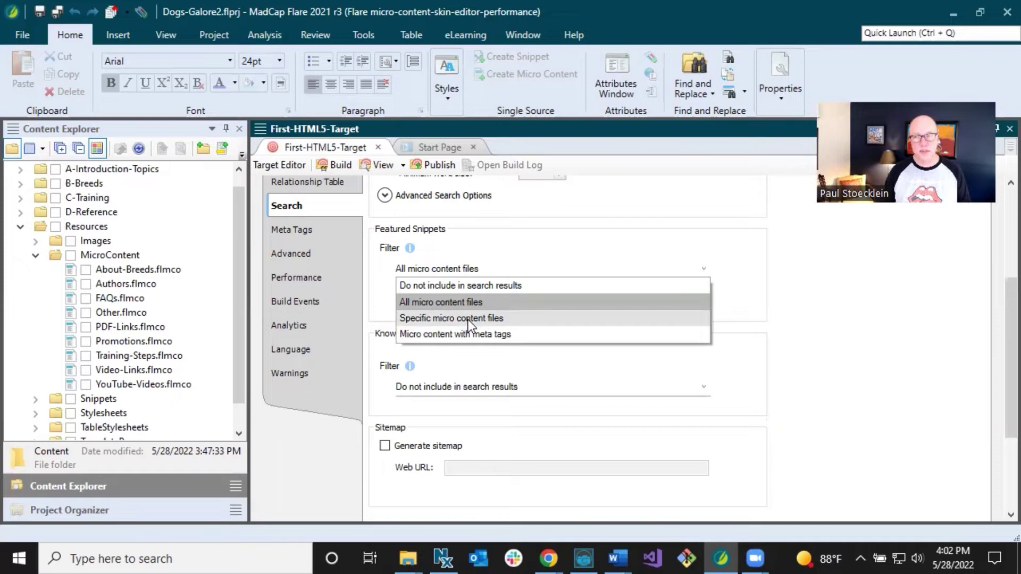
Set Featured Snippets to Specific micro content files About-Breeds.flmco and Training-Steps.flmco, and save the target.
click(469, 321)
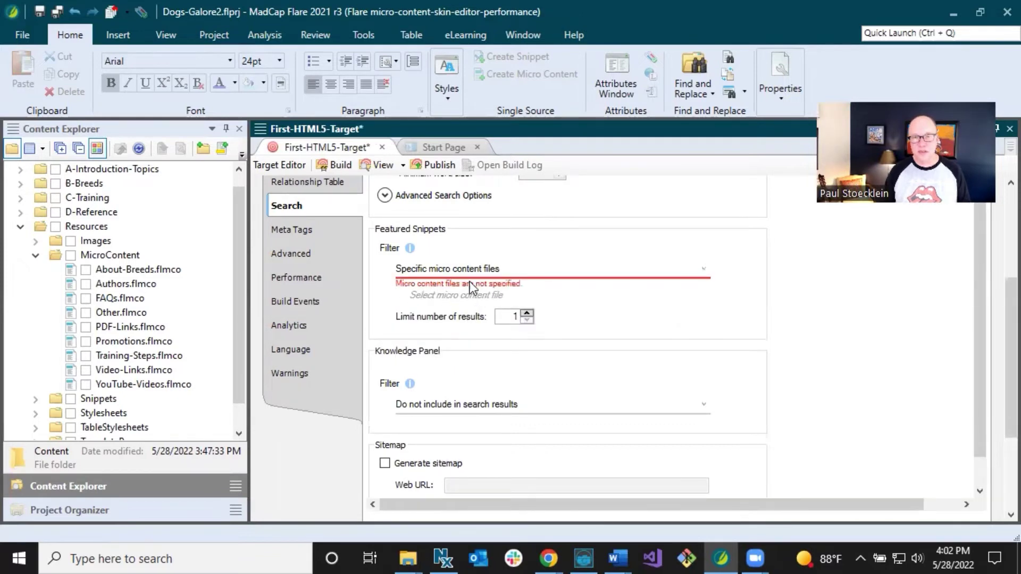
click(502, 299)
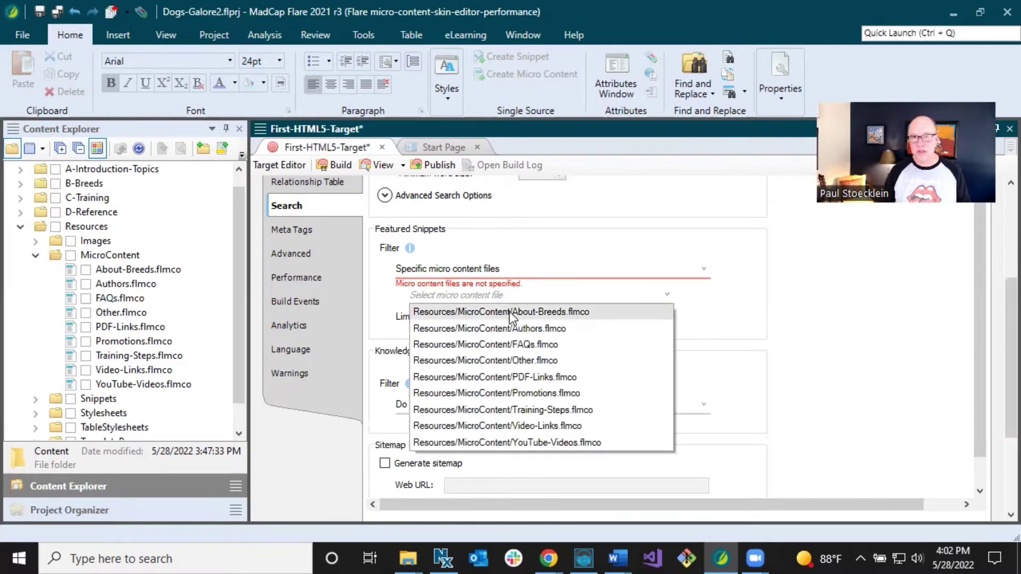
click(510, 311)
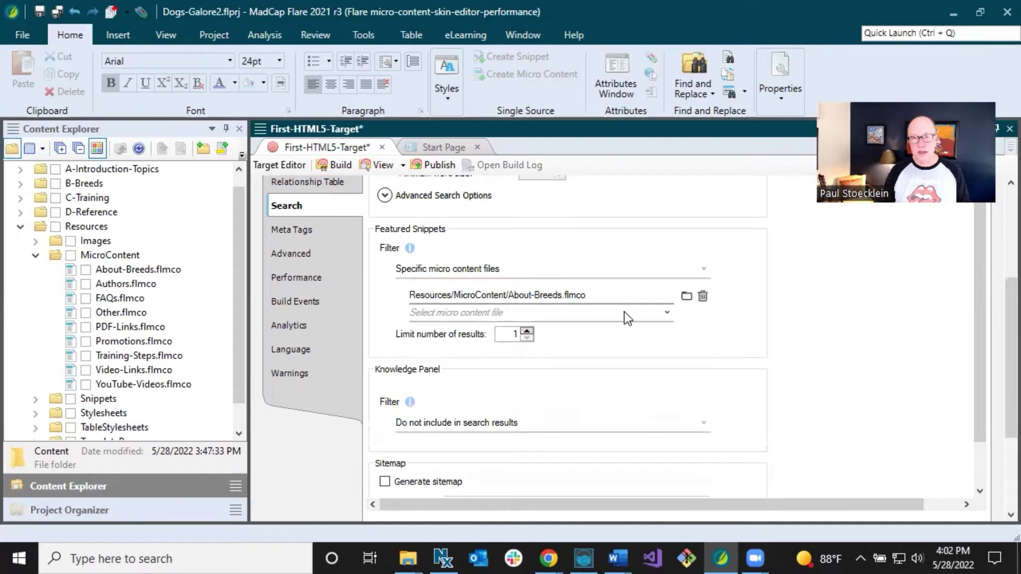
click(611, 314)
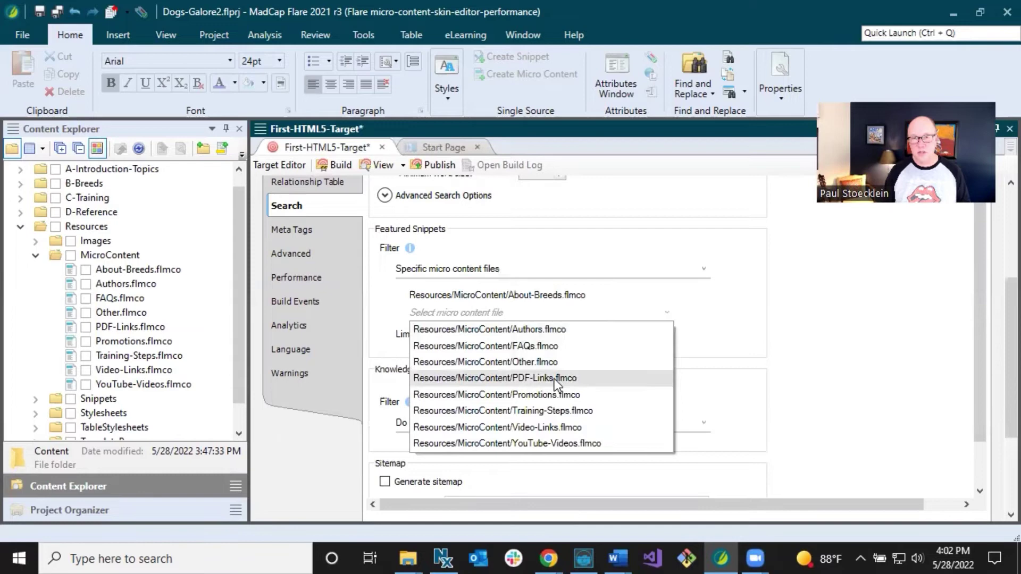
click(547, 410)
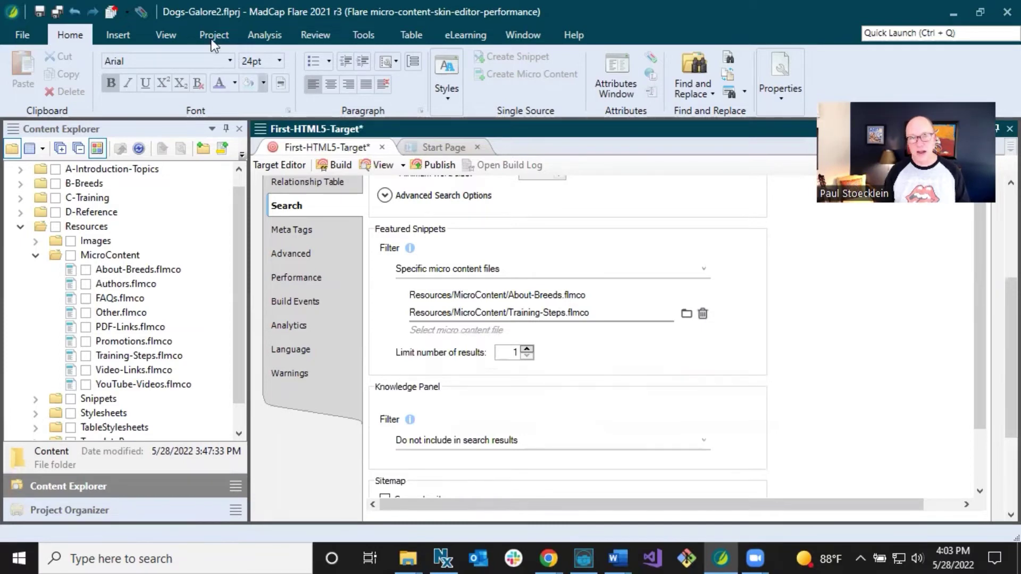
click(40, 11)
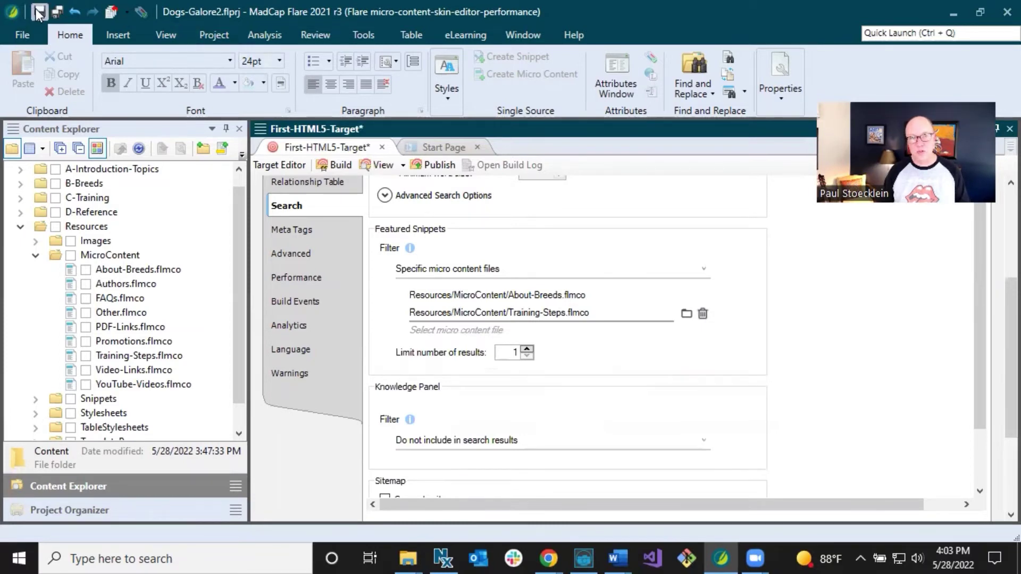
Build First-HTML5-Target and view the Dogs Galore output in the browser.
click(214, 35)
click(70, 35)
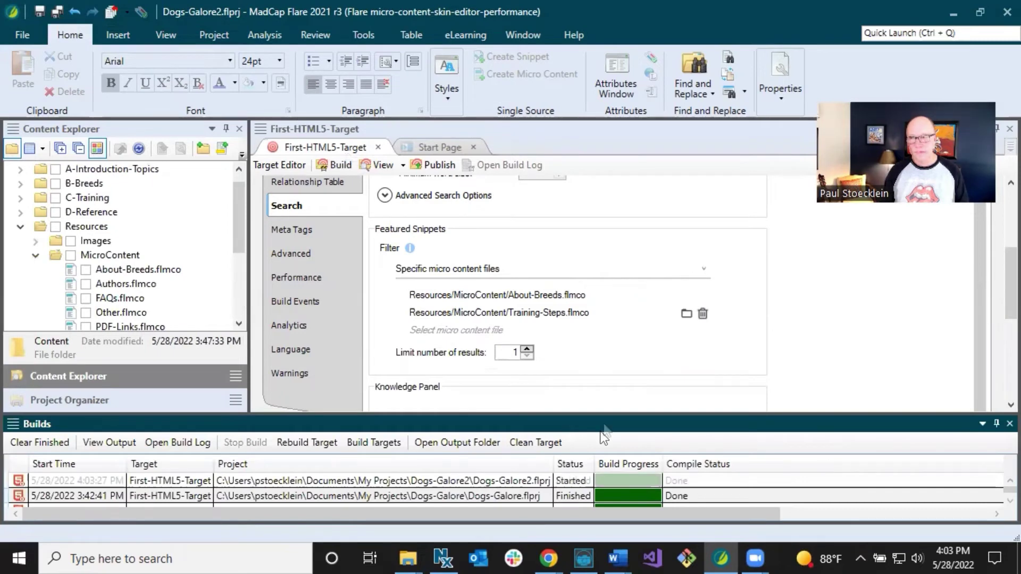
double_click(486, 483)
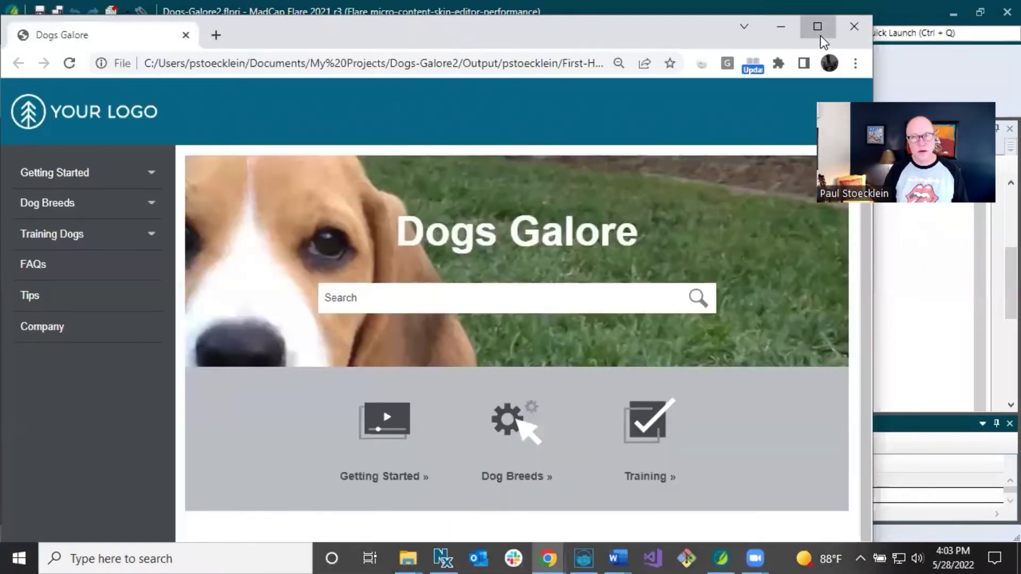
Maximize Chrome and search the Dogs Galore site for 'retriever'.
click(819, 26)
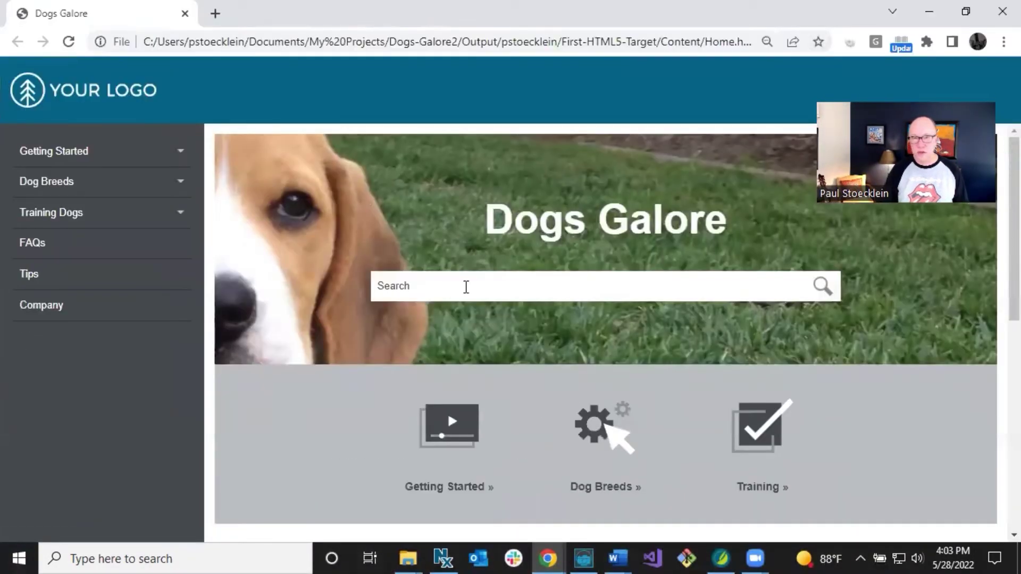
click(466, 287)
text(retriever)
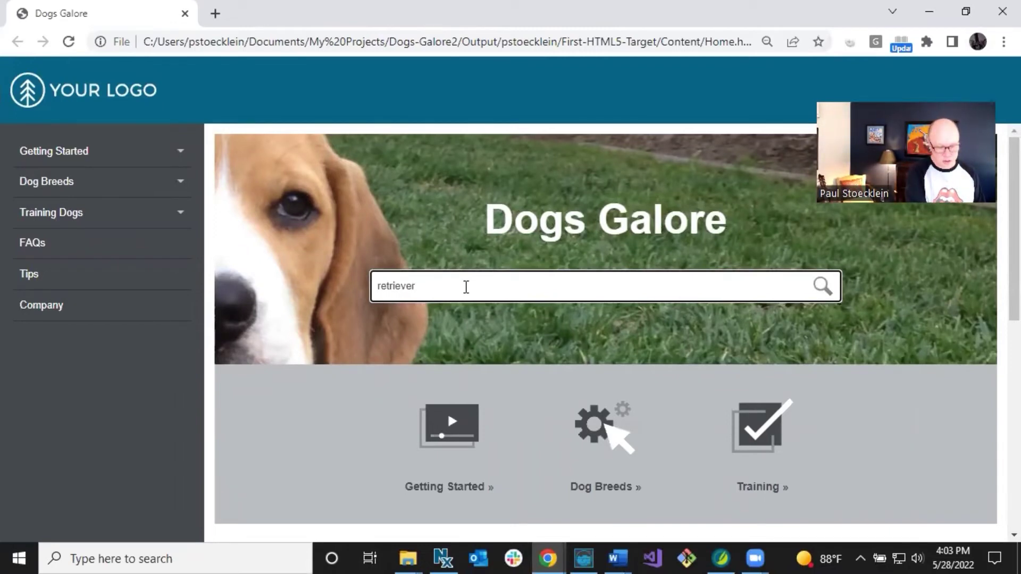
key(Return)
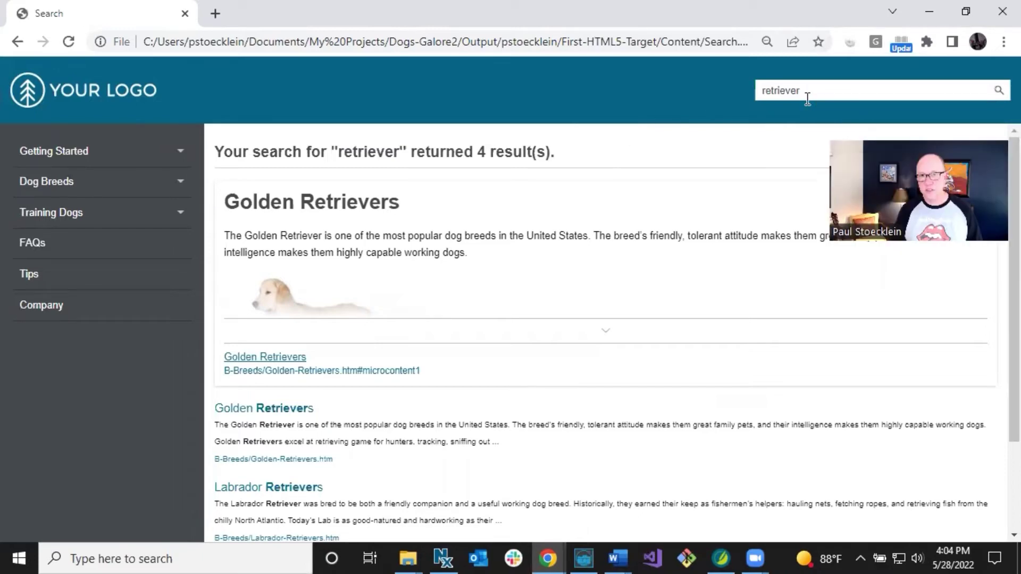
Replace the search term with 'roll over' and run the search.
double_click(828, 91)
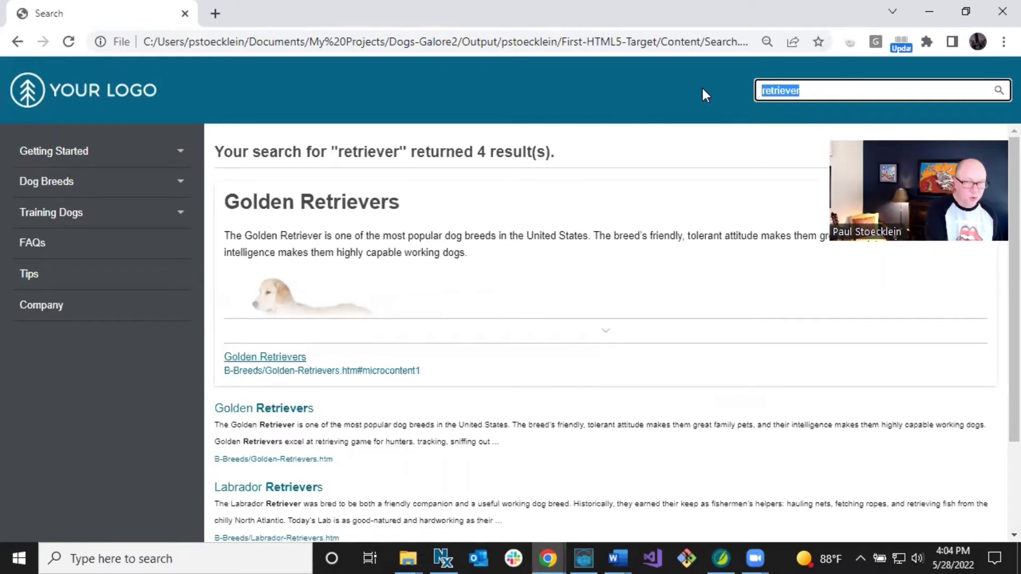
text(roll over)
key(Return)
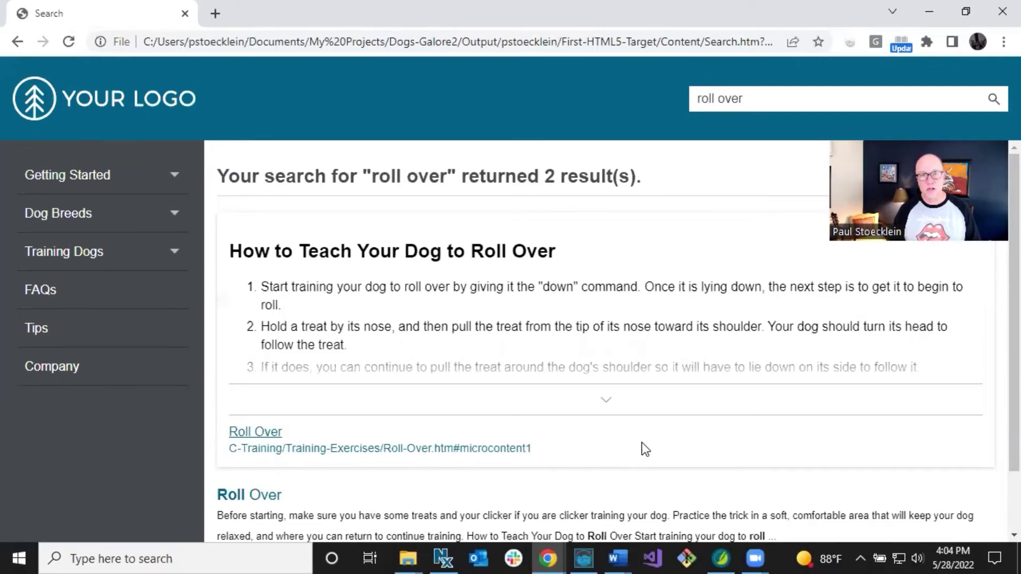
Open About-Breeds.flmco to check the golden retriever response, then select Training-Steps.flmco.
click(727, 554)
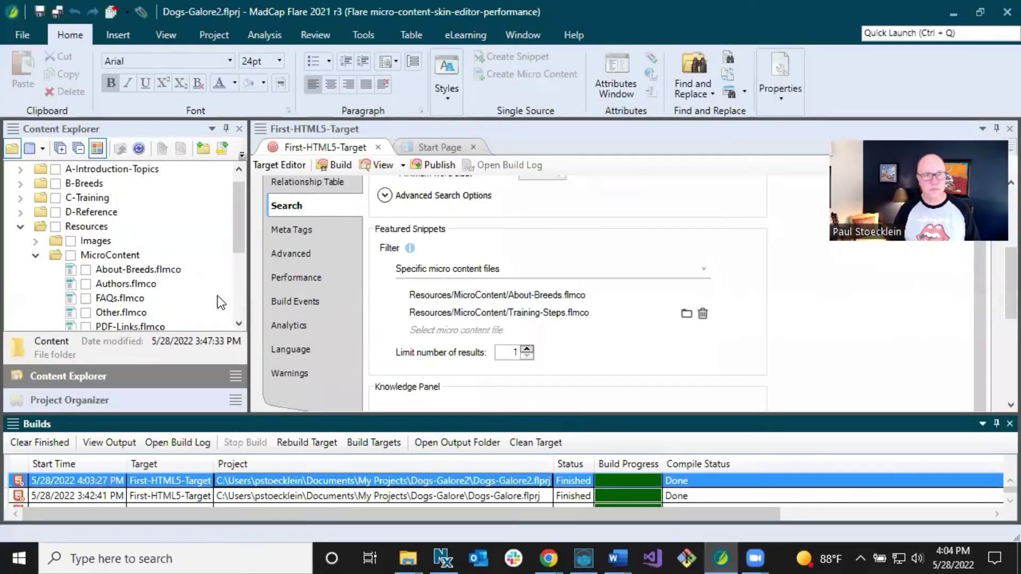
scroll(184, 292, down, 1)
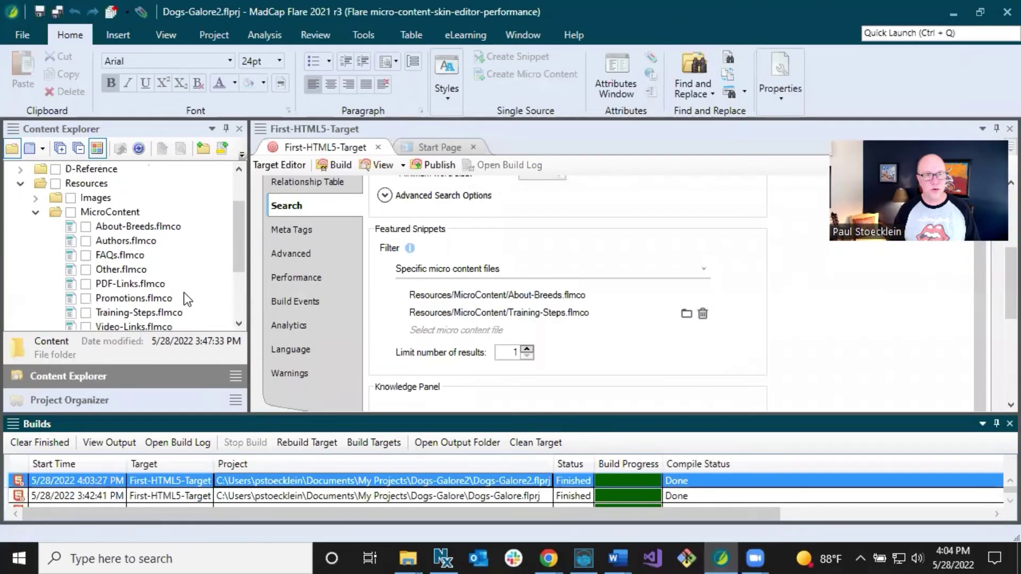
click(141, 229)
double_click(142, 229)
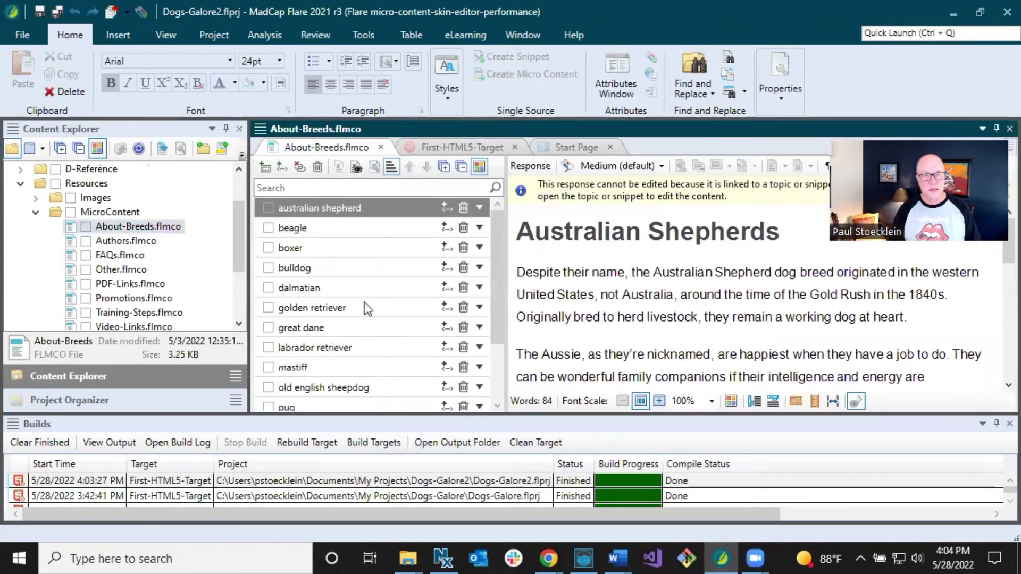
scroll(365, 303, down, 2)
click(339, 229)
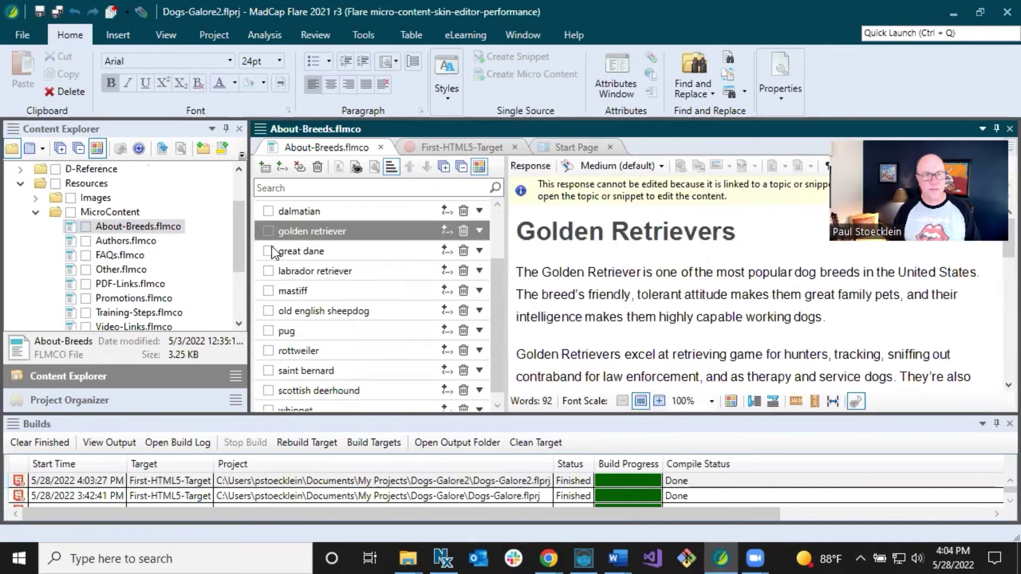
scroll(172, 275, down, 1)
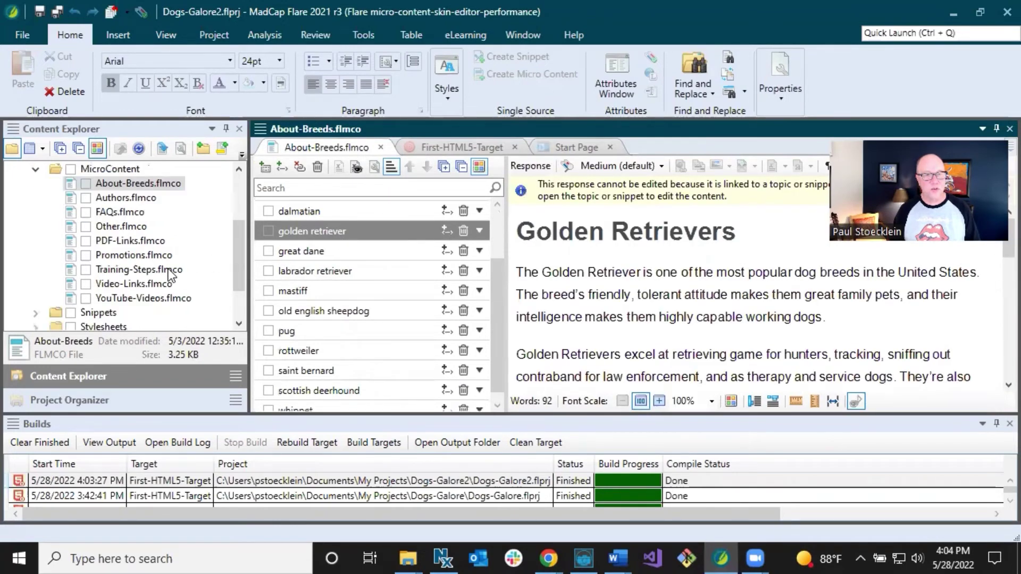
click(140, 269)
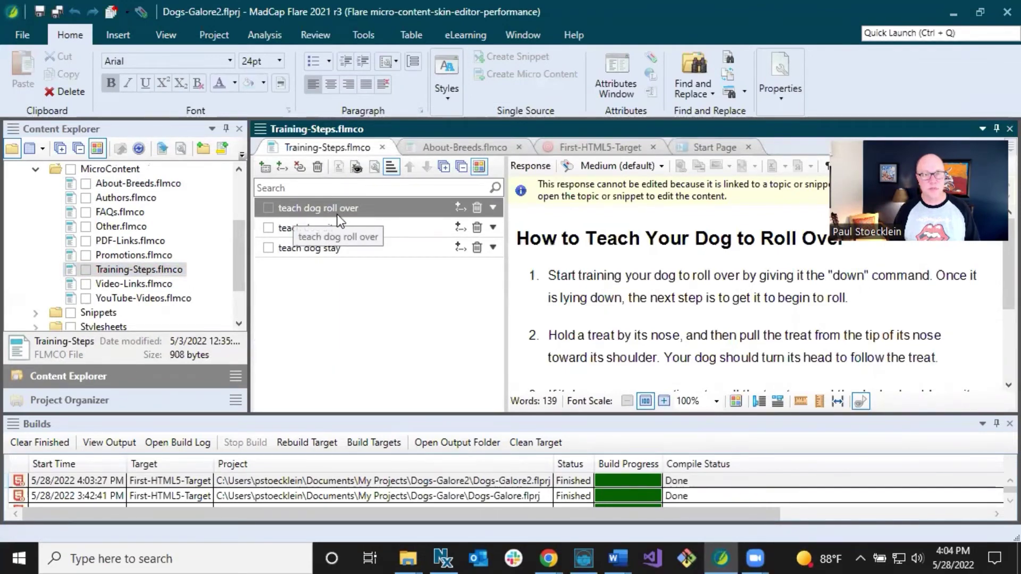
Replace the site search term 'roll over' with 'new puppy' and run the search.
click(458, 434)
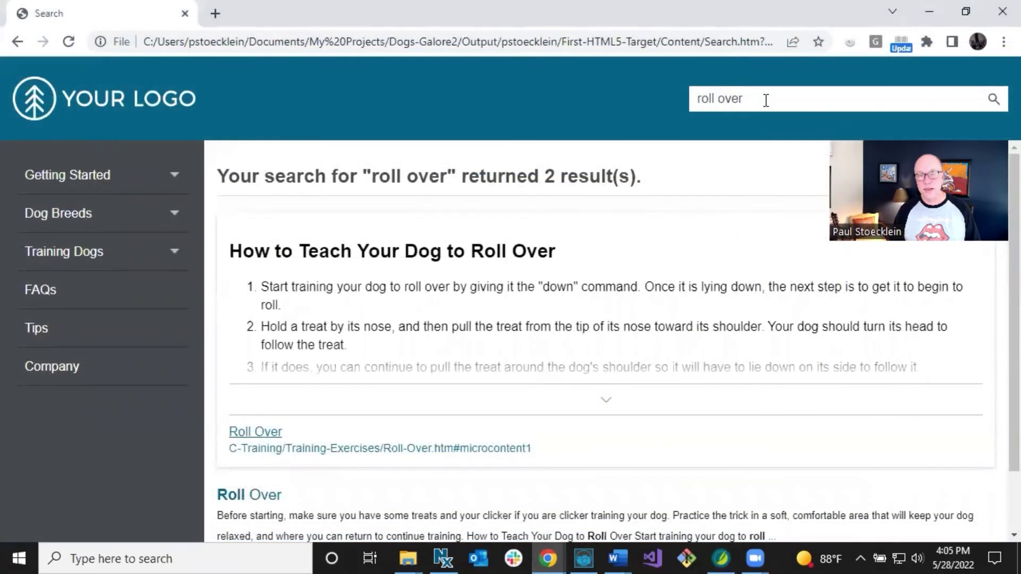
triple_click(766, 98)
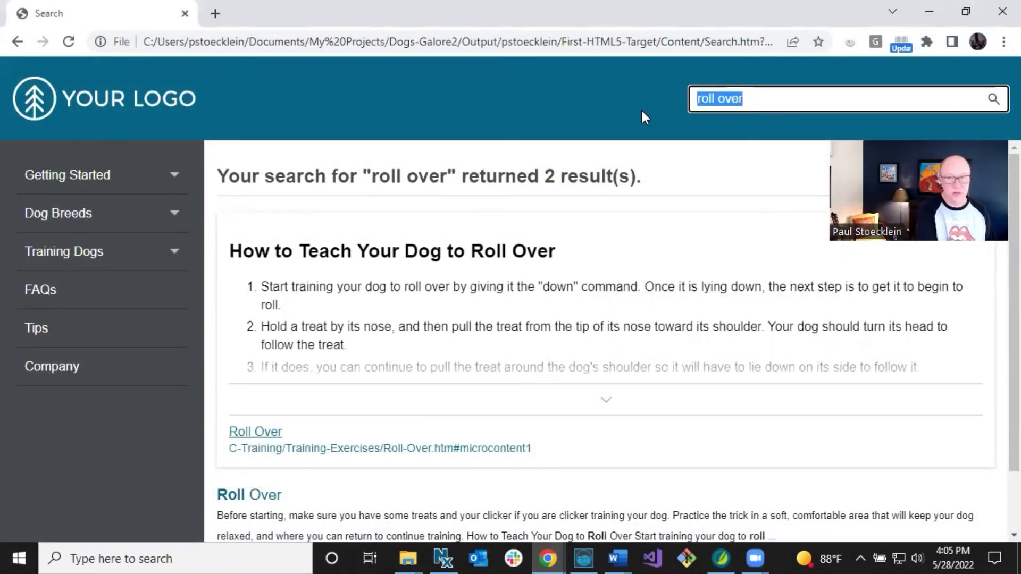
text(new pu)
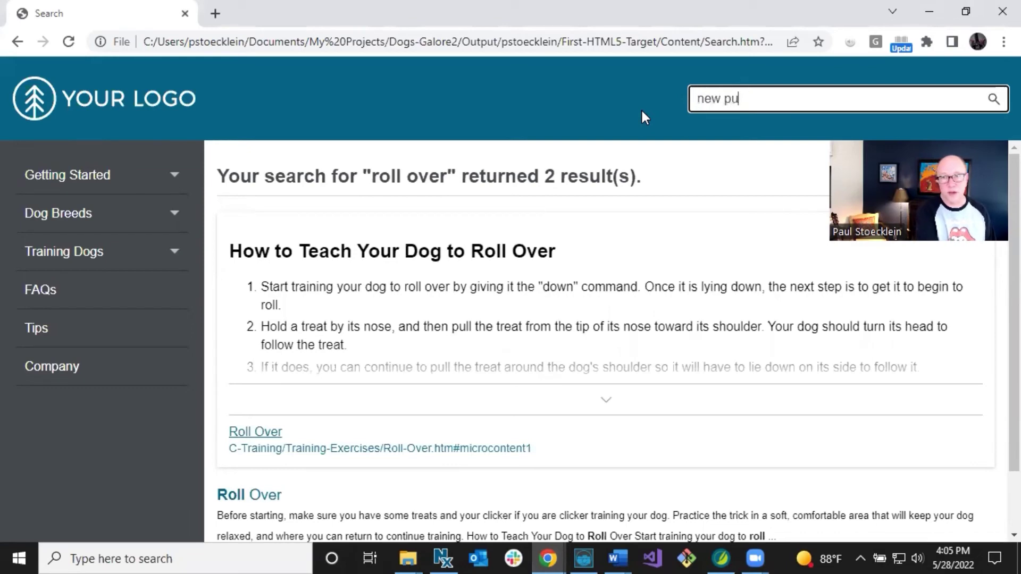
text(ppy)
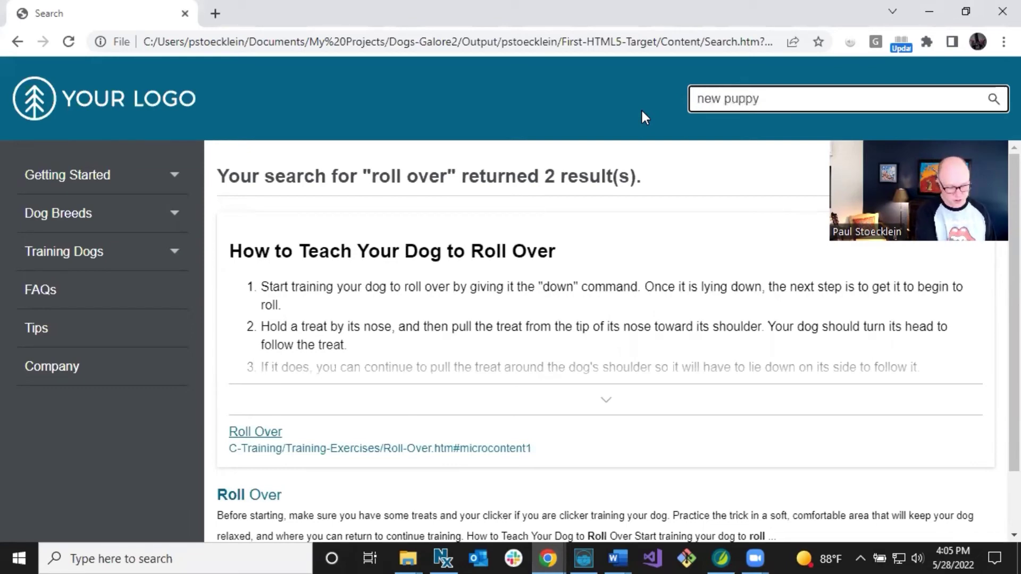
key(Return)
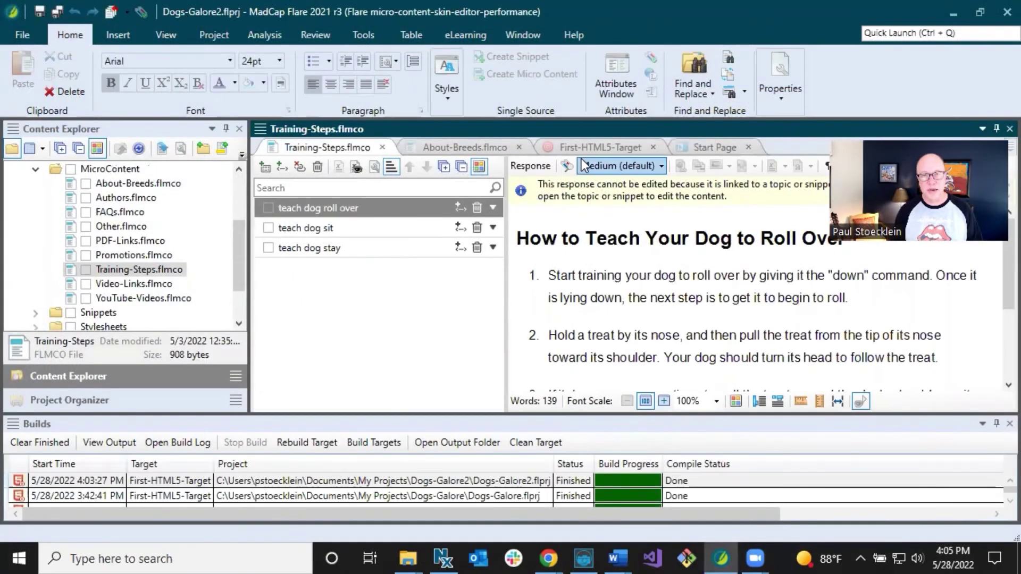
Set the featured snippet result limit to 3, save, rebuild, and open the output in the browser.
click(582, 146)
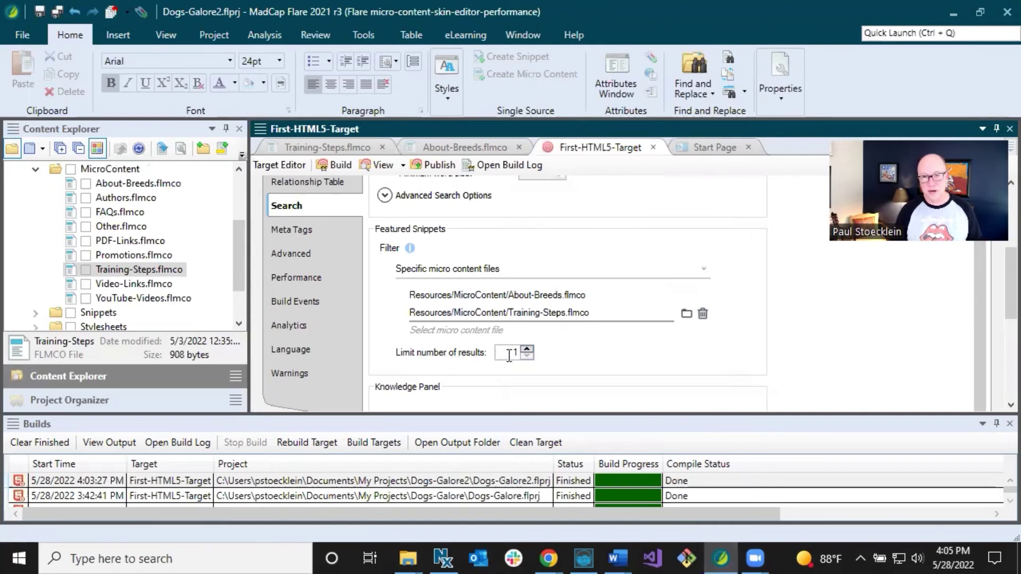
click(528, 349)
click(527, 348)
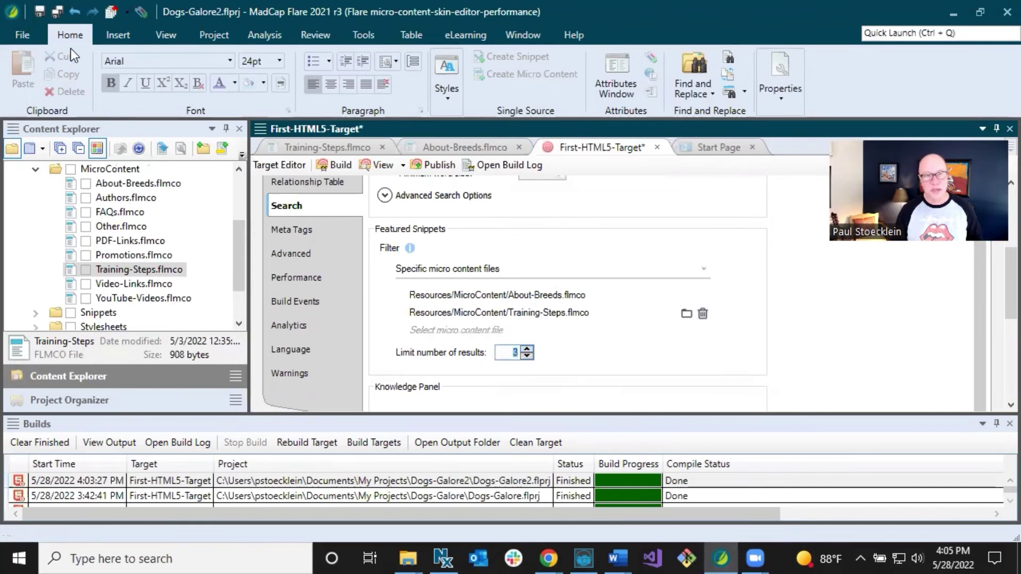
click(41, 12)
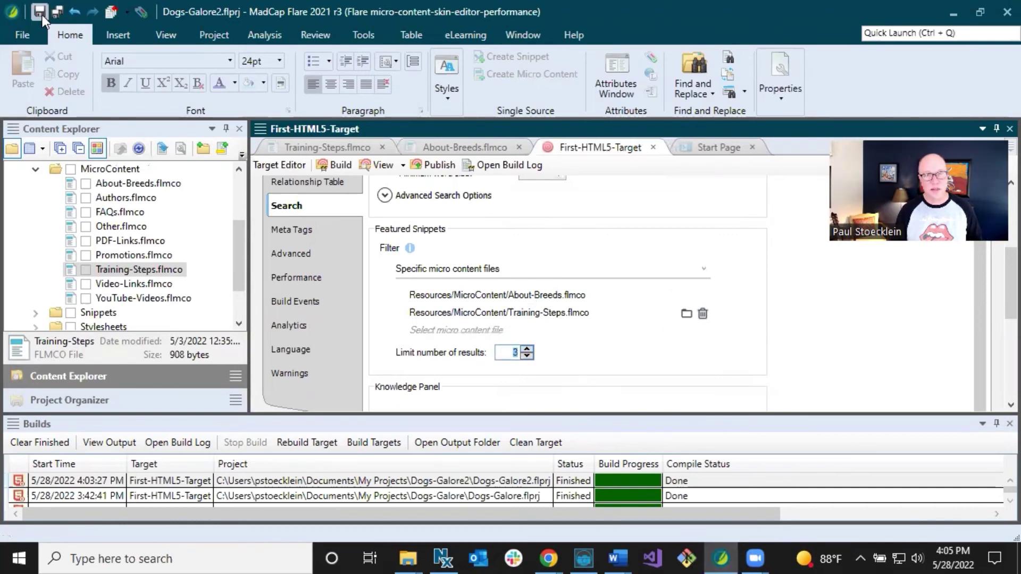
click(337, 165)
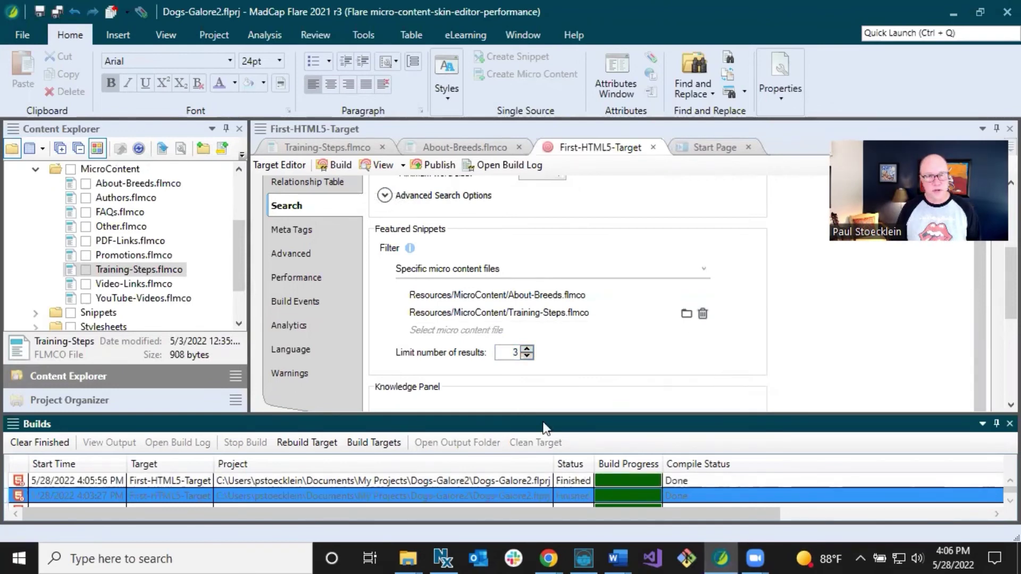
double_click(507, 480)
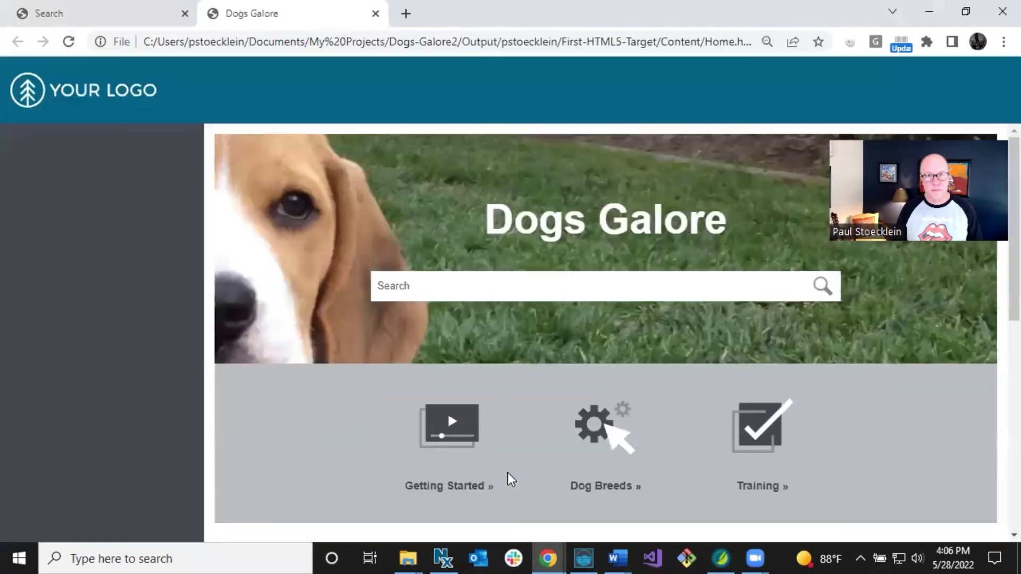
Search the rebuilt site for 'retriever' and scroll the 5 results led by Golden and Labrador snippets.
click(495, 292)
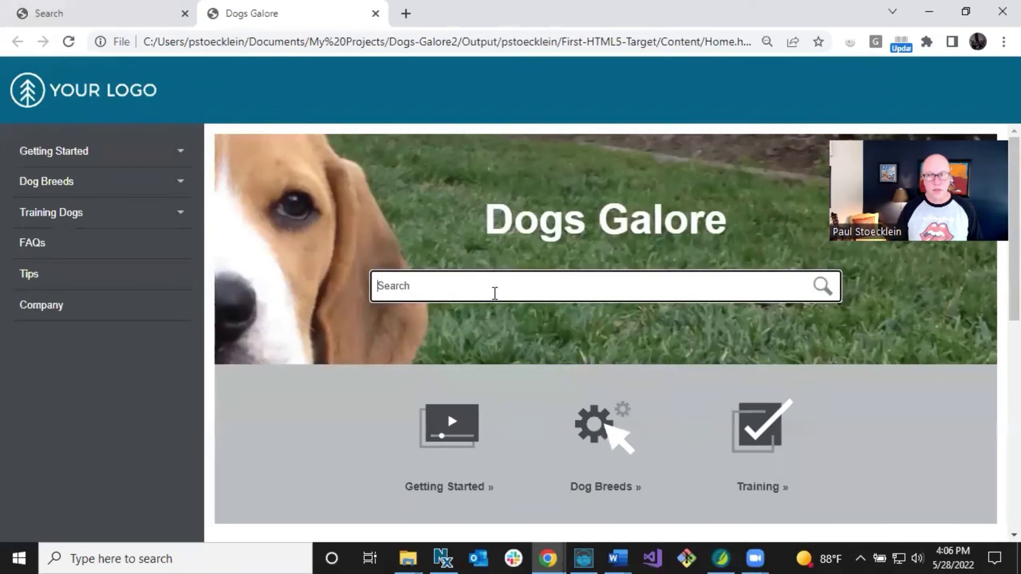
text(re)
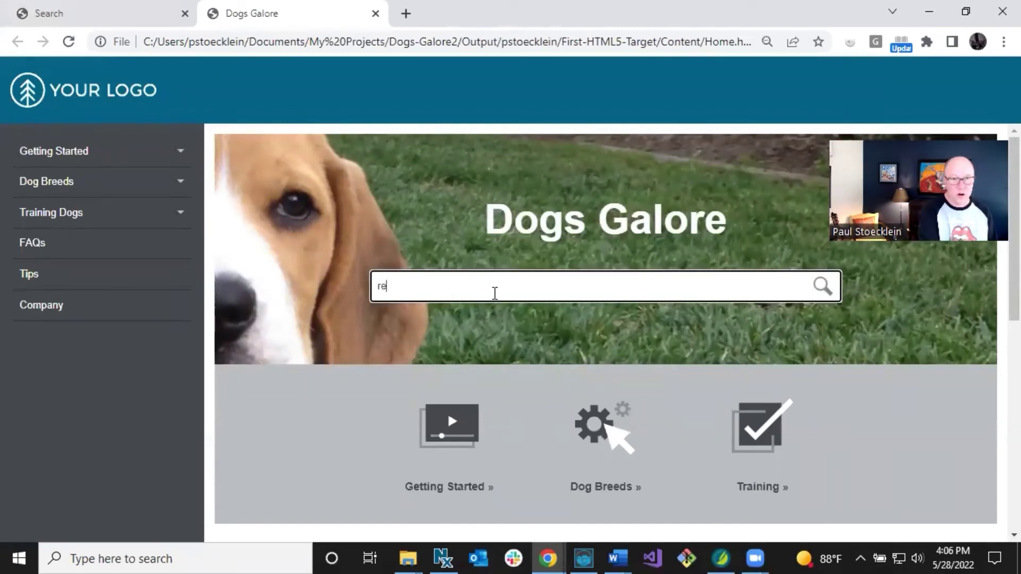
text(triever)
key(Return)
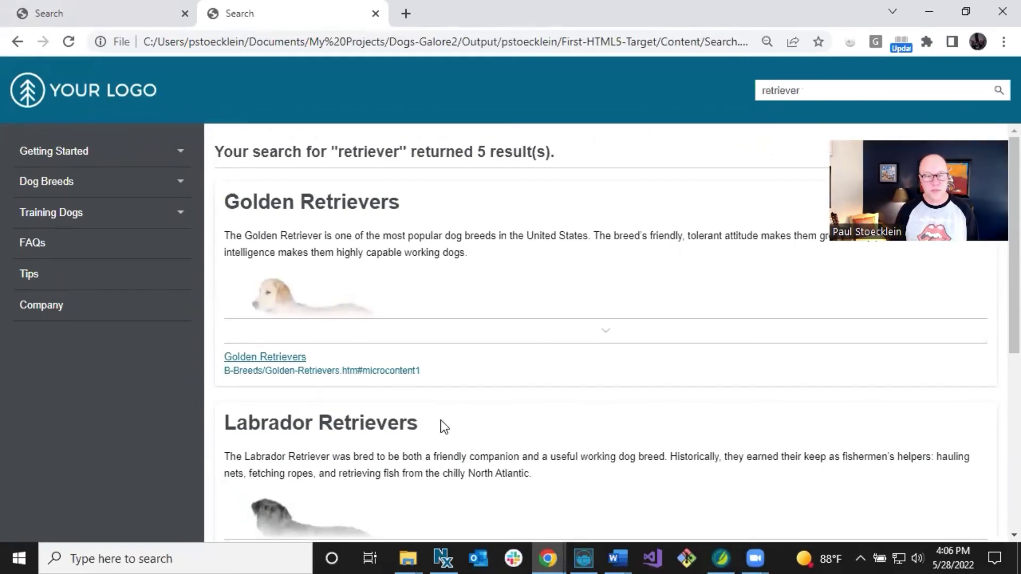
scroll(445, 426, down, 5)
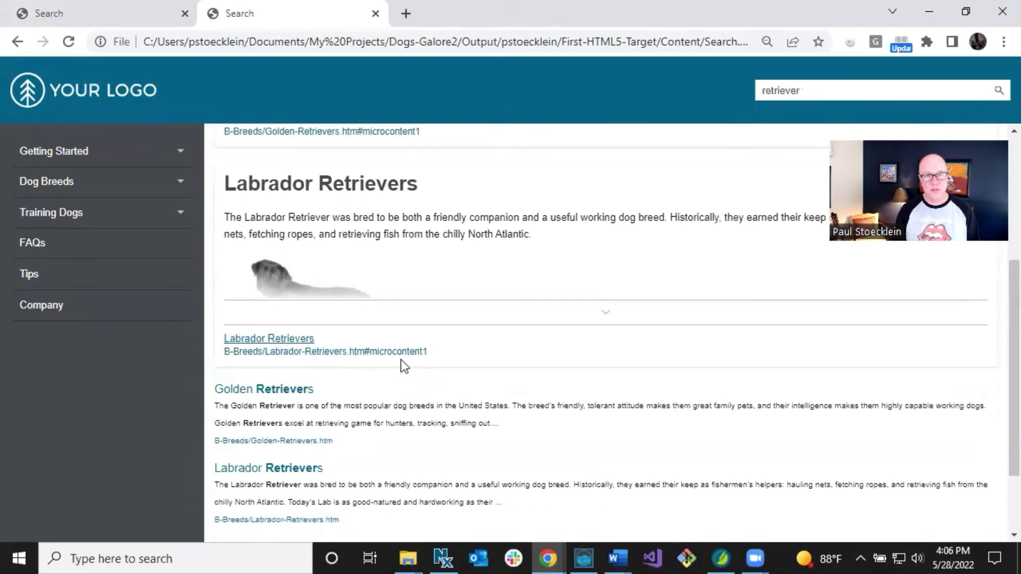
scroll(402, 359, up, 5)
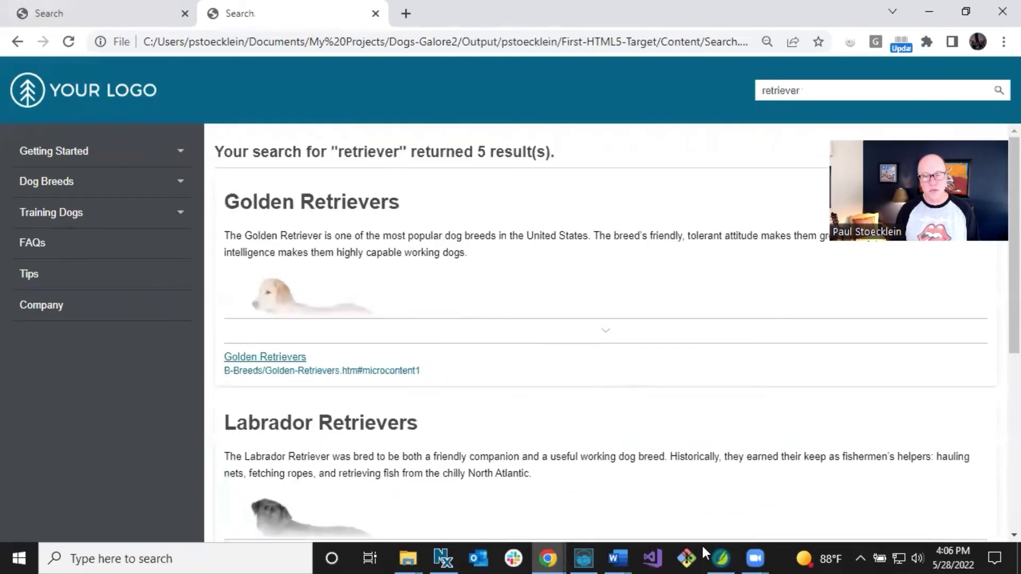
click(720, 559)
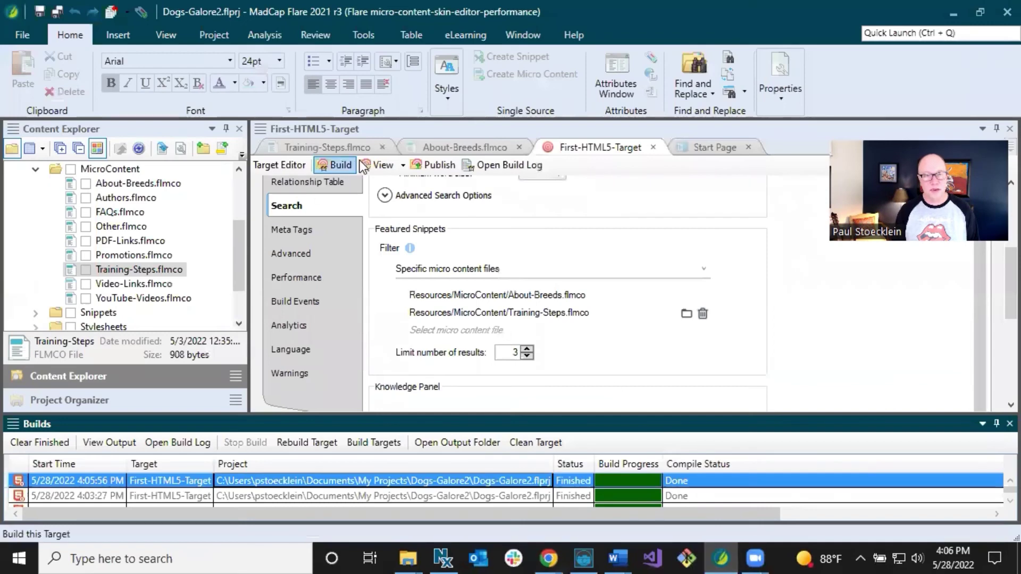
Filter About-Breeds.flmco phrases by 'retriever', verify only golden and labrador match, then reopen Training-Steps.flmco.
click(449, 146)
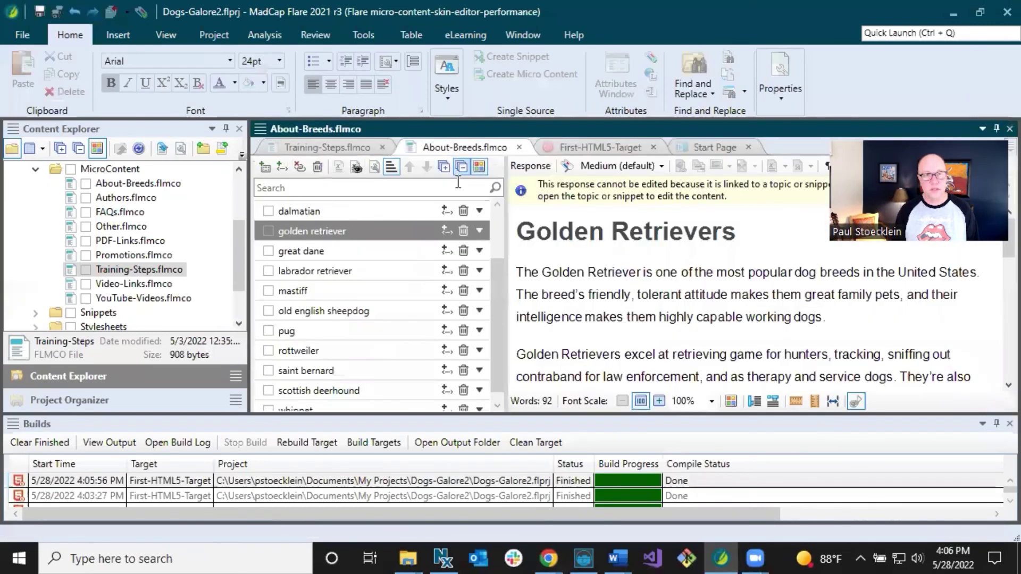
click(313, 271)
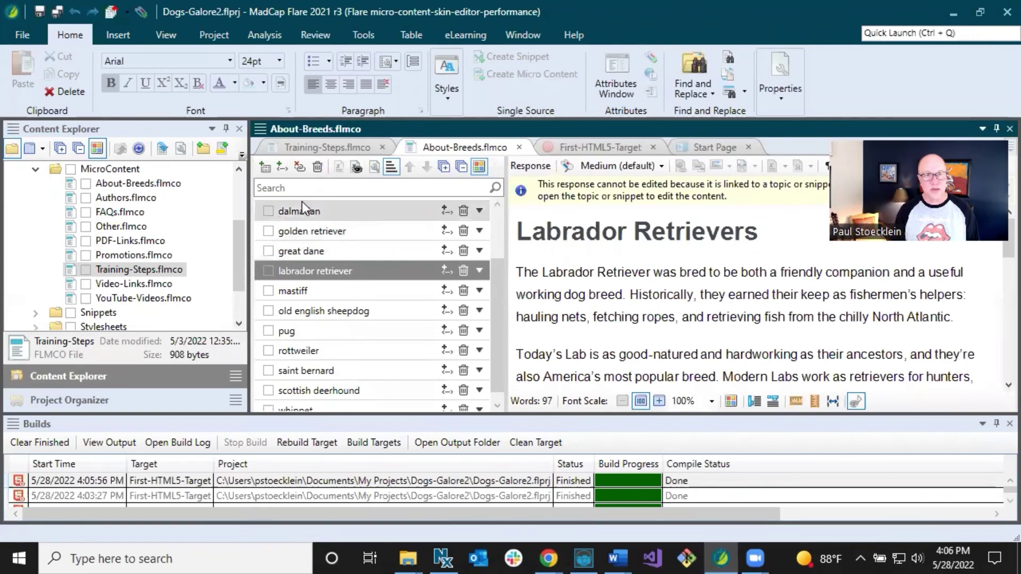
click(292, 189)
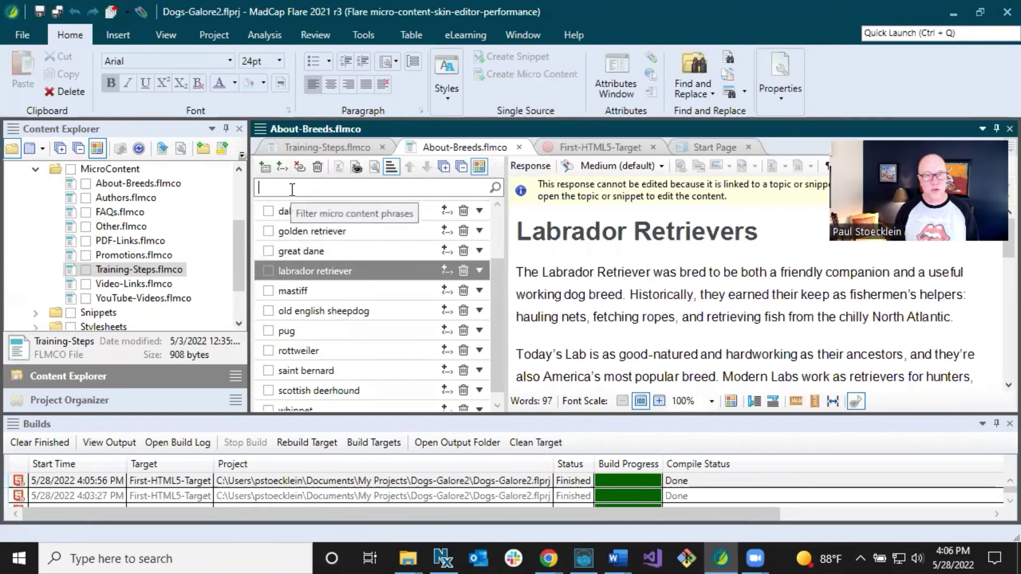
text(retriever)
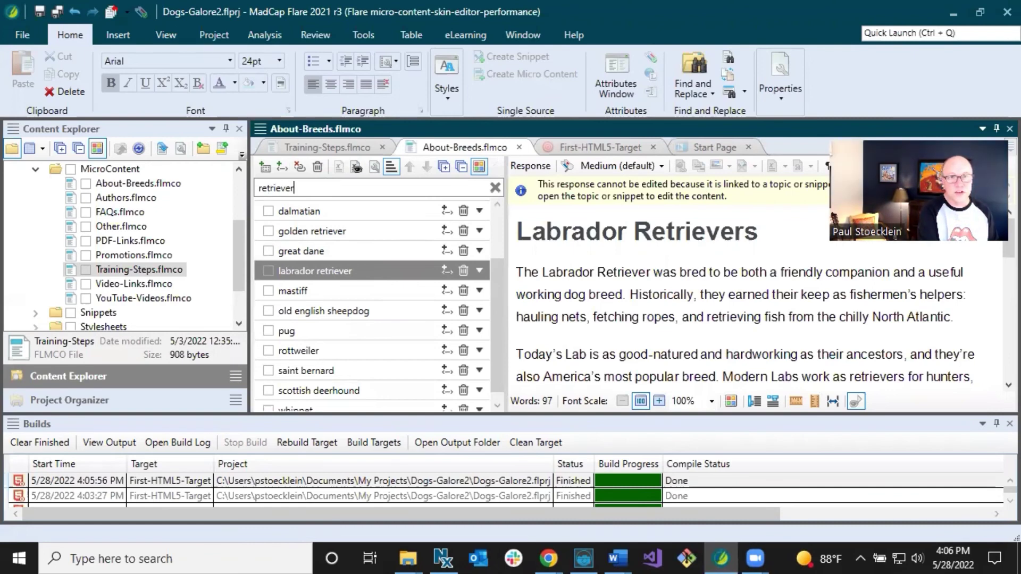
key(Return)
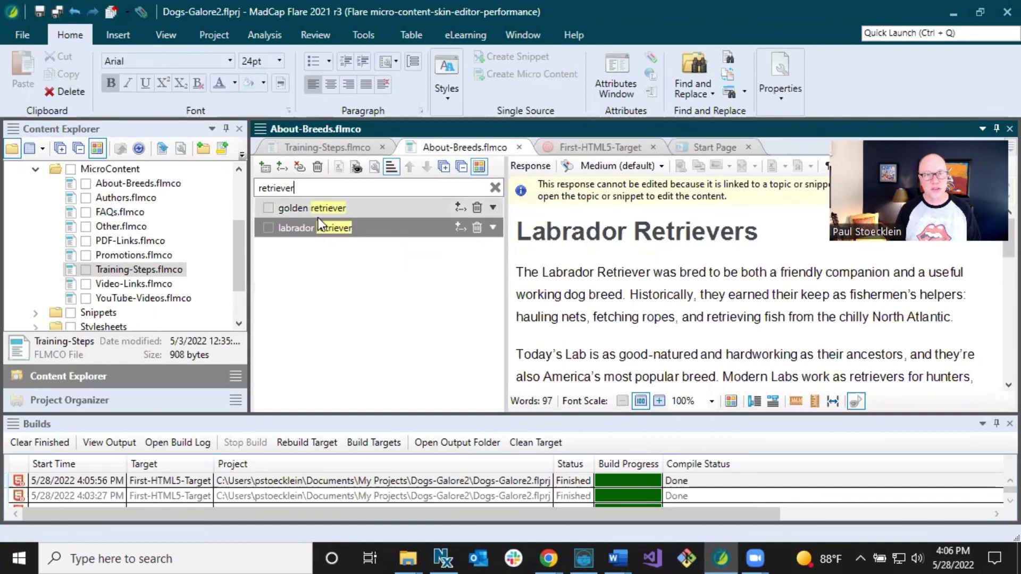
click(495, 187)
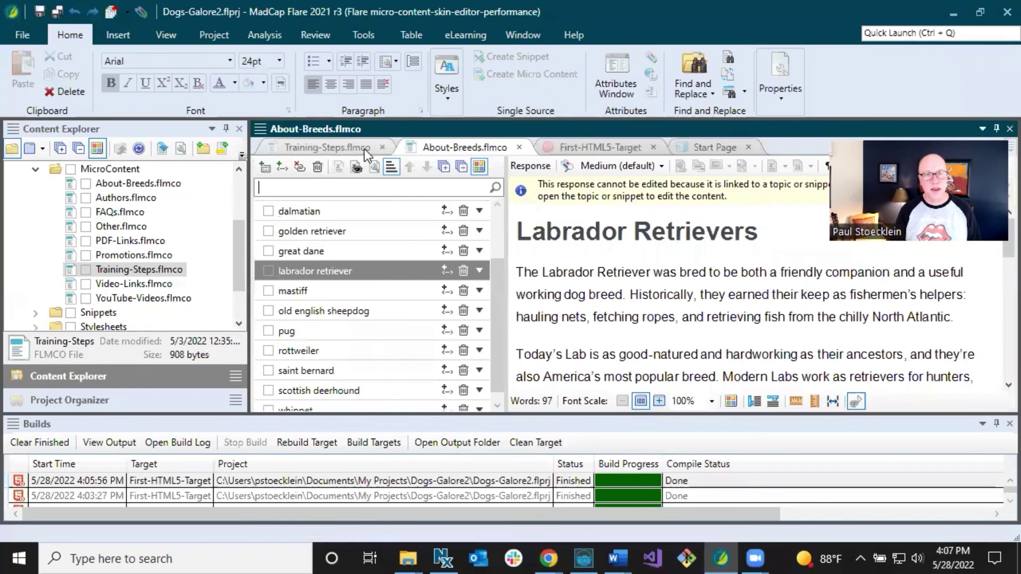
click(343, 148)
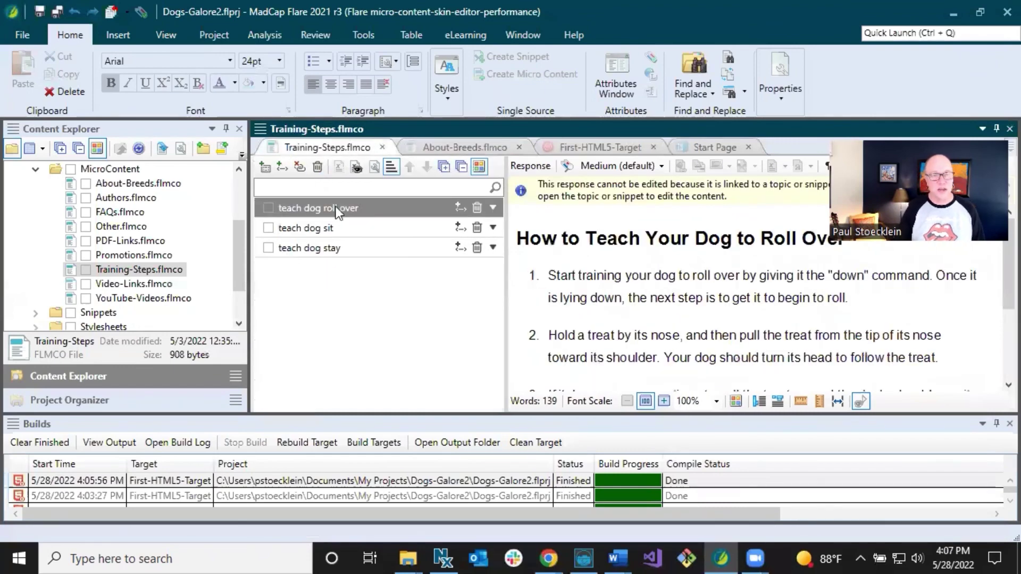